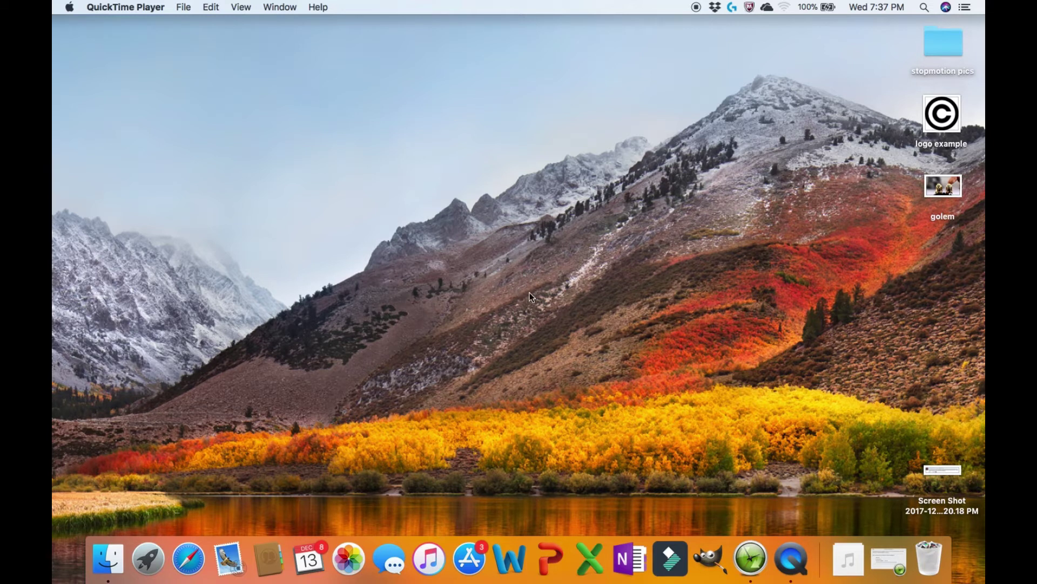
- Launch GIMP and open logo example.jpg from the Desktop
{"action": "left_click", "coordinate": [695, 552]}
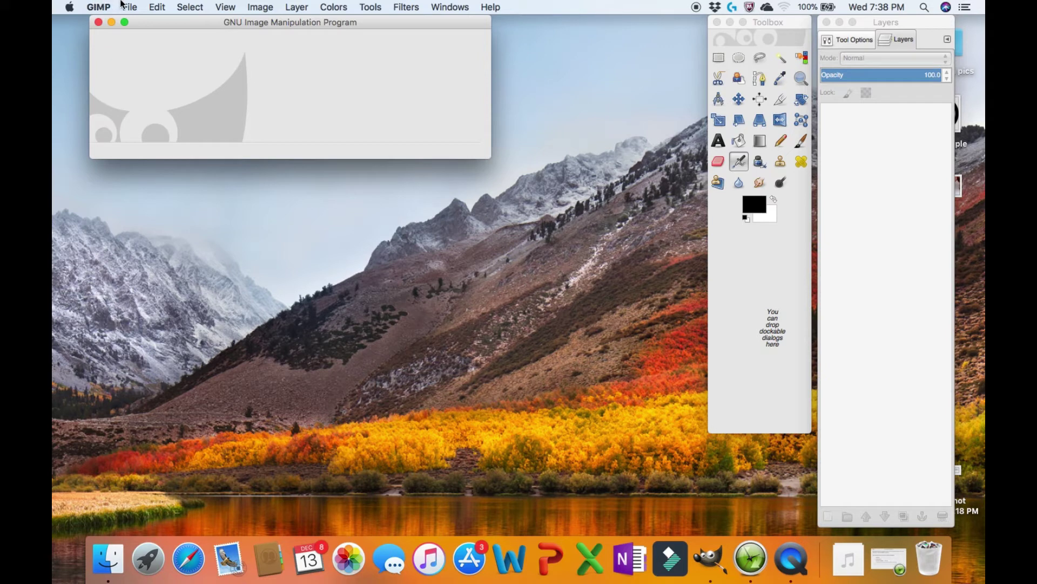
{"action": "left_click", "coordinate": [125, 6]}
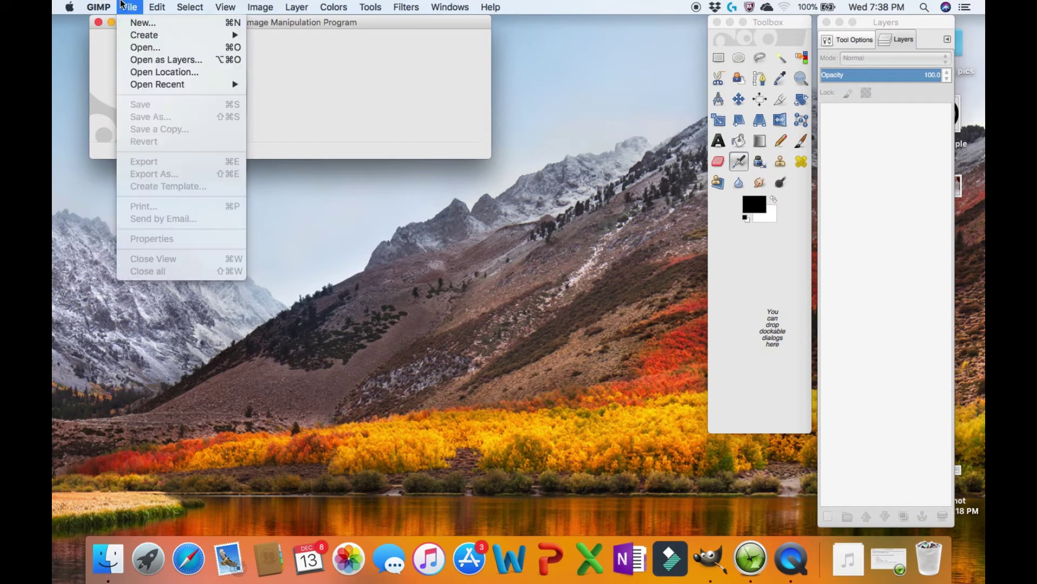
{"action": "left_click", "coordinate": [138, 47]}
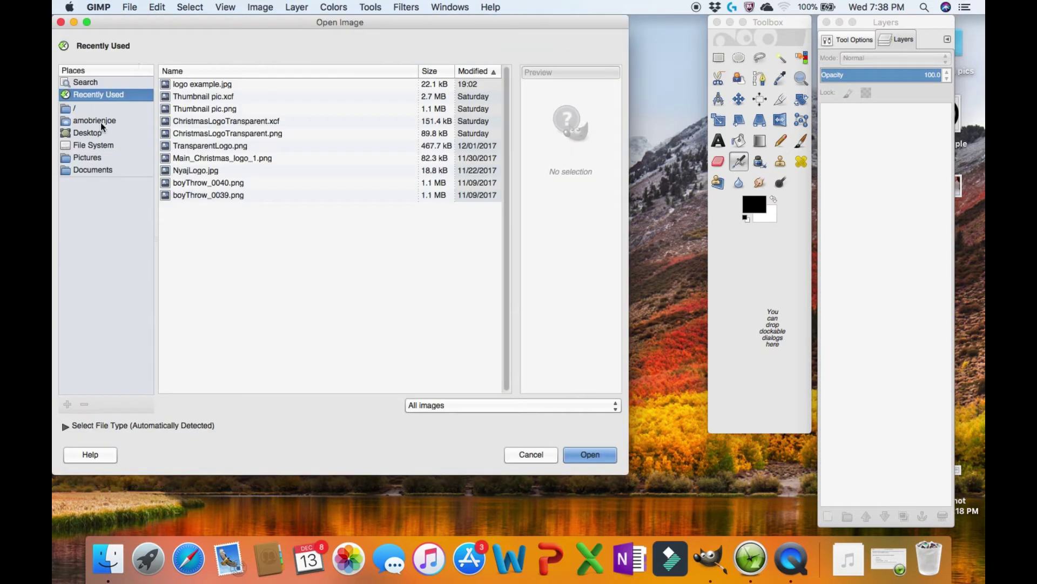
{"action": "left_click", "coordinate": [102, 133]}
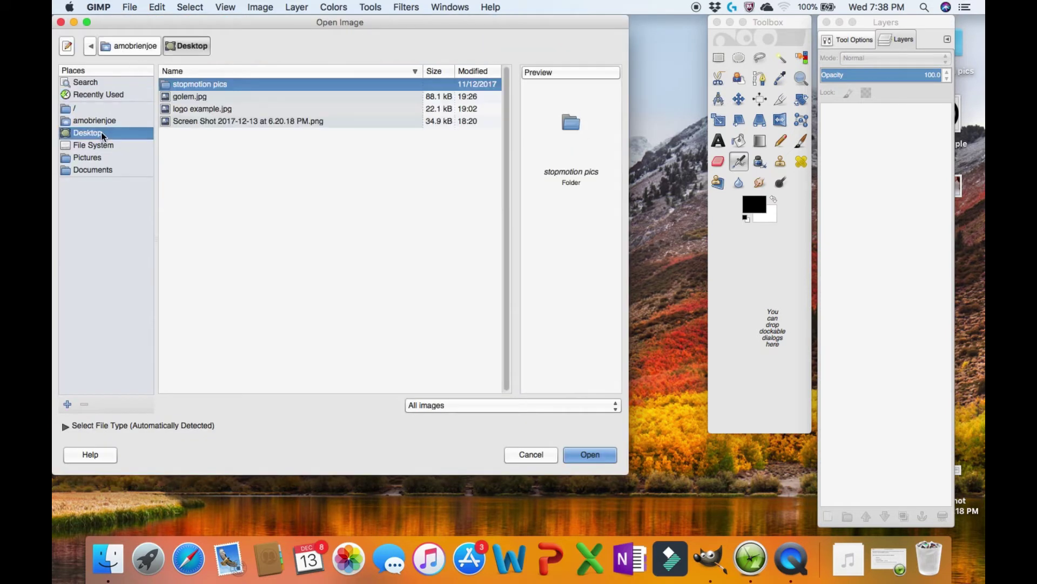
{"action": "left_click", "coordinate": [183, 110]}
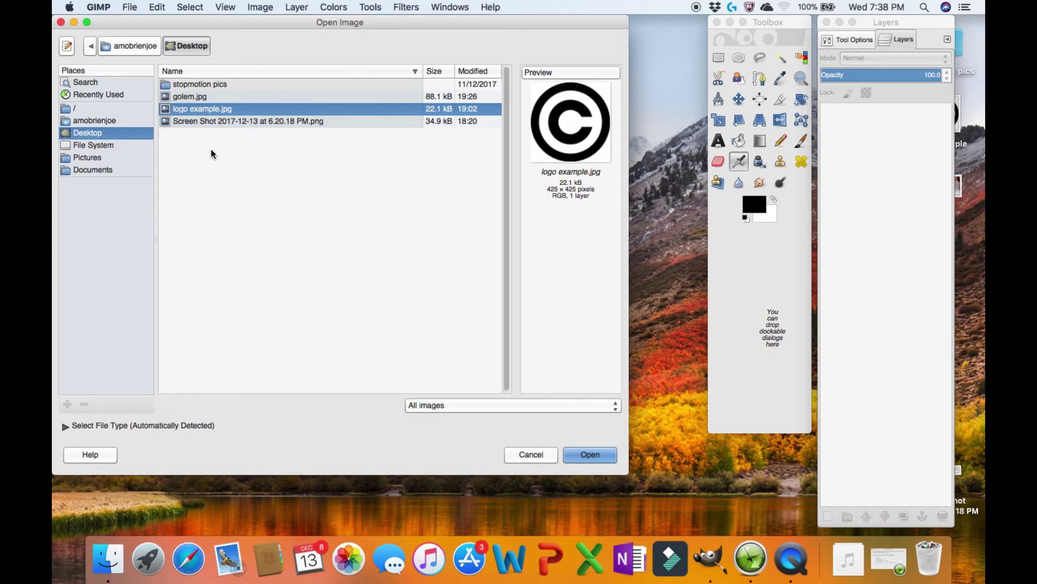
{"action": "left_click", "coordinate": [590, 456]}
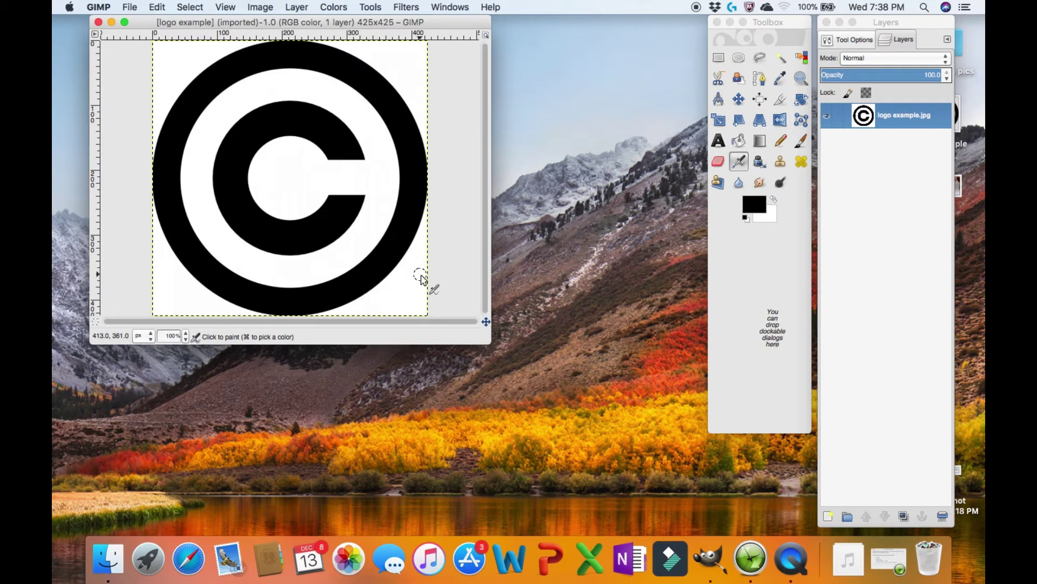
- Add an alpha channel to the logo layer from Layer > Transparency
{"action": "left_click", "coordinate": [298, 8]}
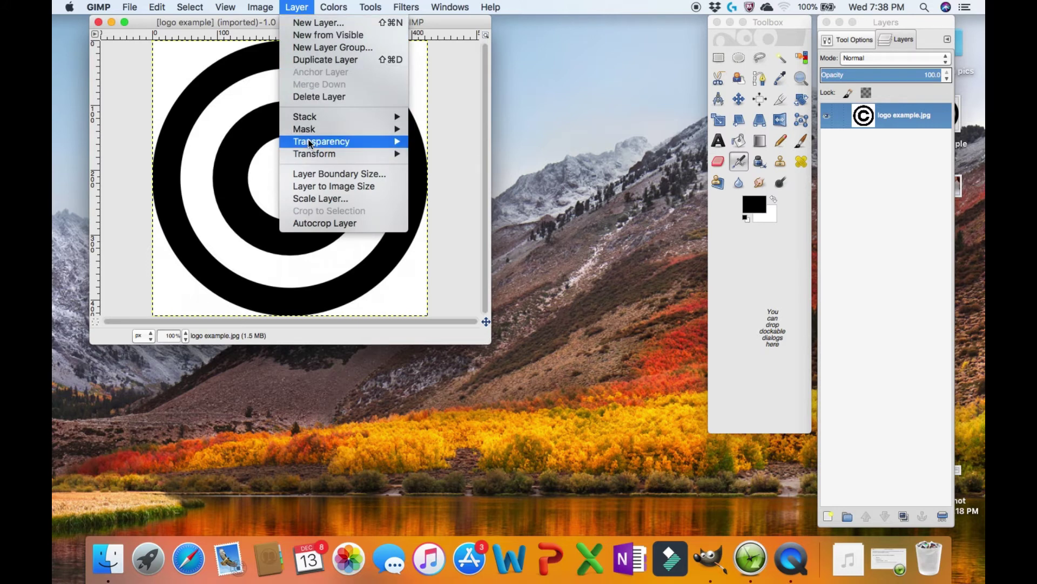
{"action": "mouse_move", "coordinate": [310, 143]}
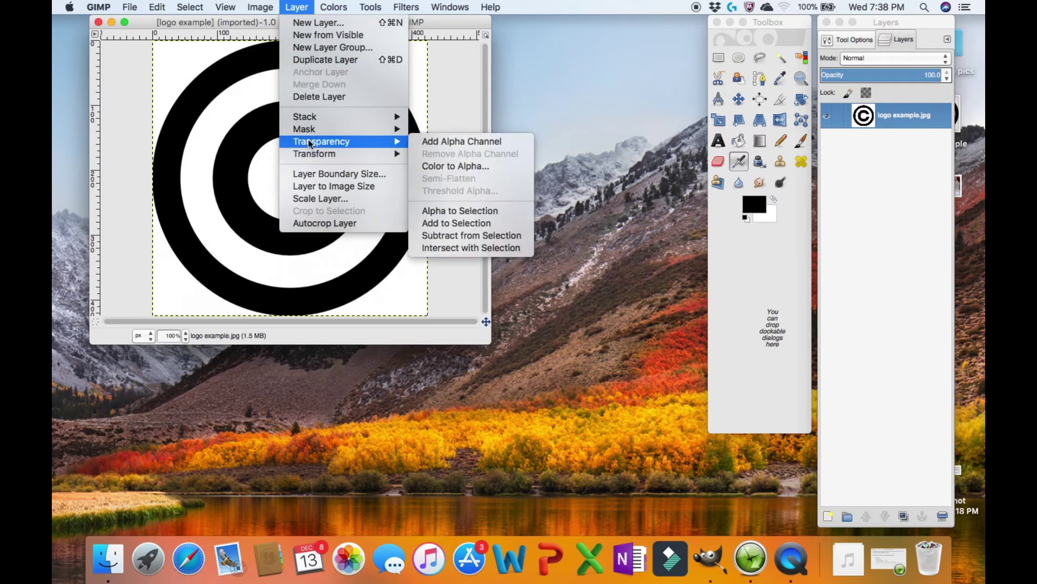
{"action": "left_click", "coordinate": [426, 142]}
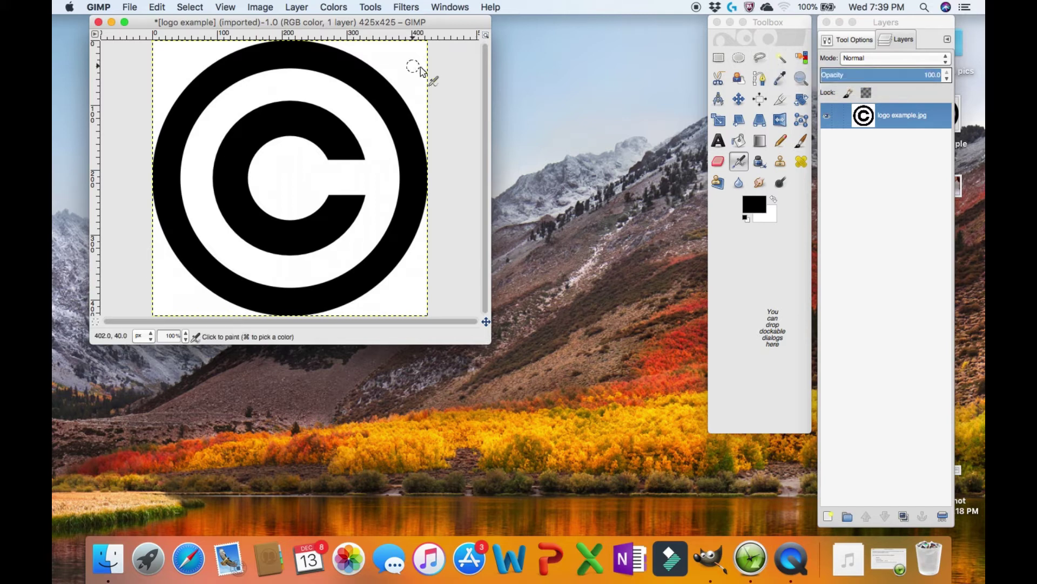
- Fuzzy-select the logo's outer ring, then Shift-add the C region to the selection
{"action": "left_click", "coordinate": [777, 59]}
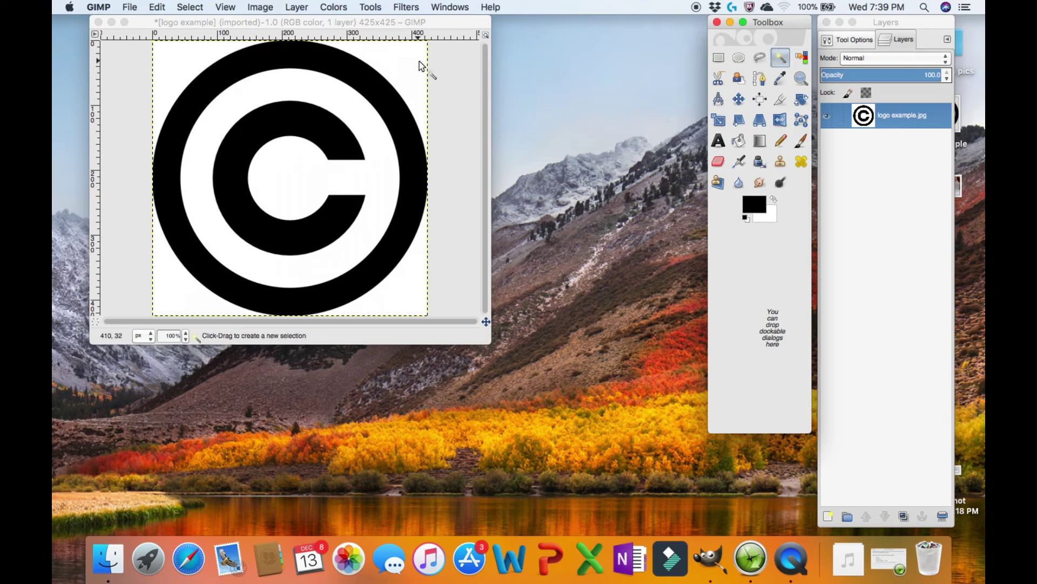
{"action": "left_click", "coordinate": [422, 66]}
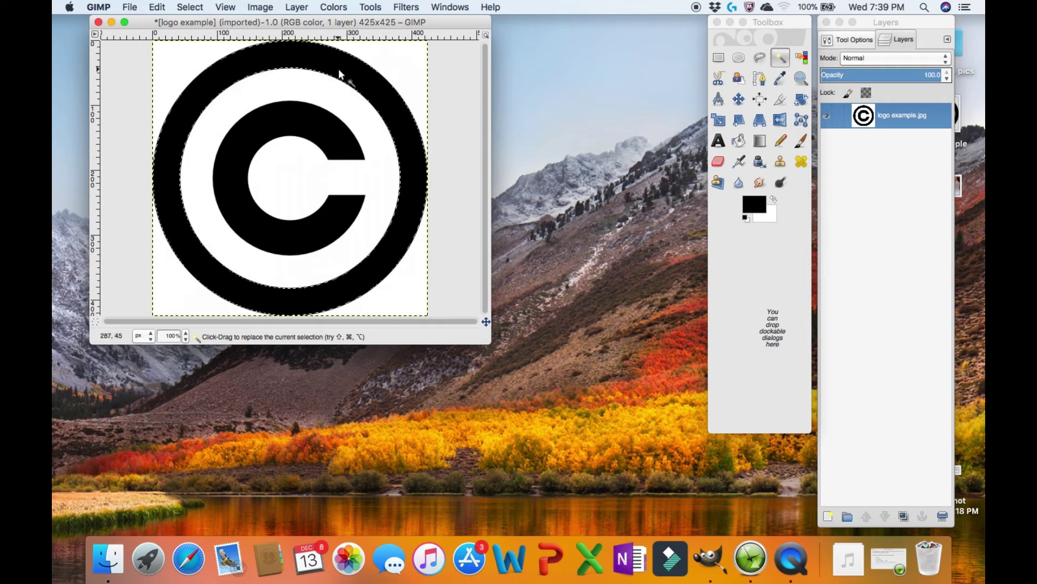
{"action": "key", "text": "shift"}
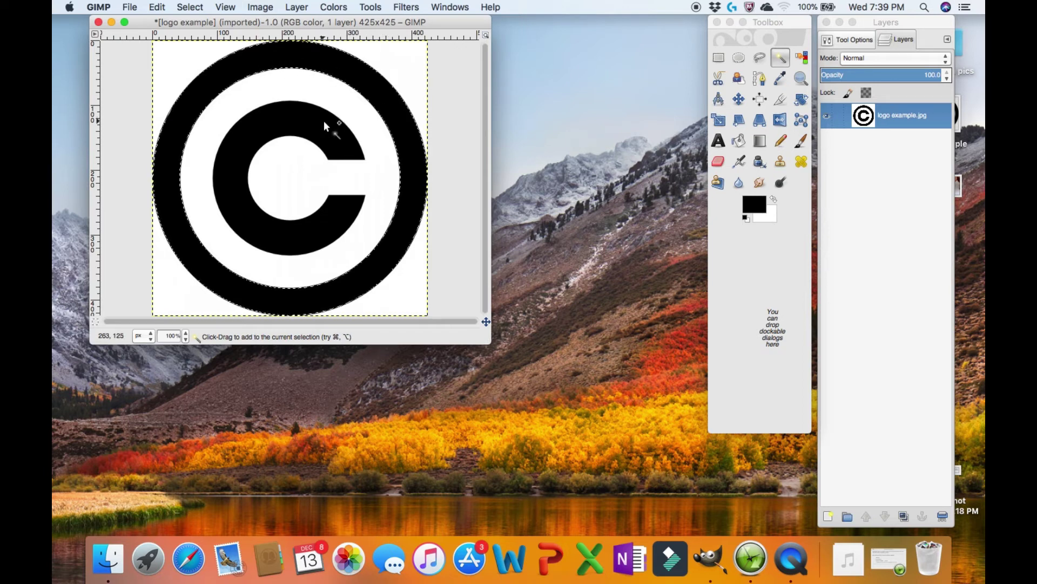
{"action": "left_click", "coordinate": [323, 121], "text": "shift"}
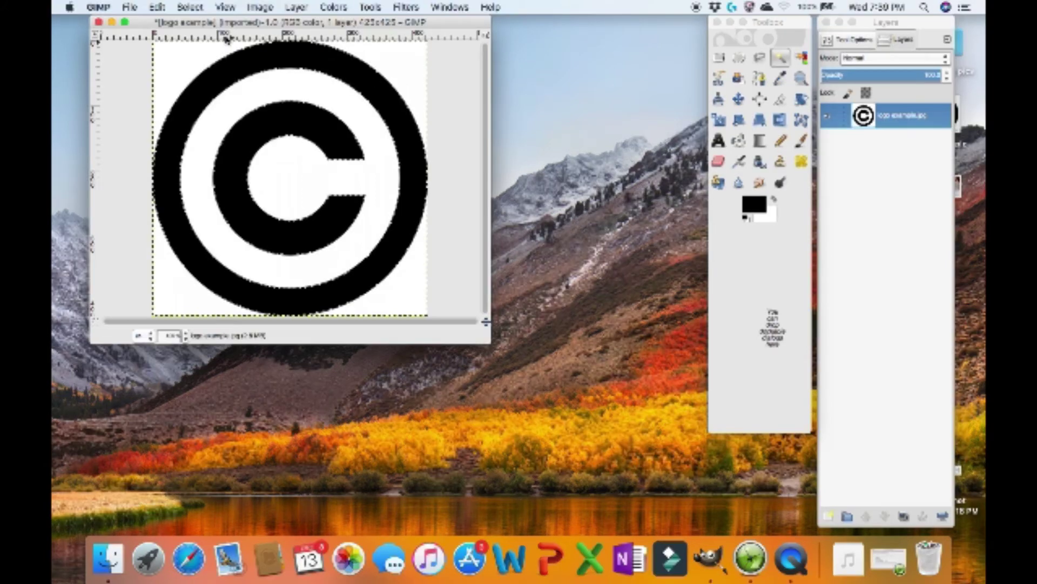
- Outline the left golem figure with the lasso and commit it as a selection
{"action": "mouse_move", "coordinate": [358, 103]}
{"action": "left_mouse_down"}
{"action": "mouse_move", "coordinate": [374, 72]}
{"action": "mouse_move", "coordinate": [401, 63]}
{"action": "mouse_move", "coordinate": [445, 84]}
{"action": "mouse_move", "coordinate": [472, 104]}
{"action": "mouse_move", "coordinate": [470, 131]}
{"action": "mouse_move", "coordinate": [490, 168]}
{"action": "left_mouse_up"}
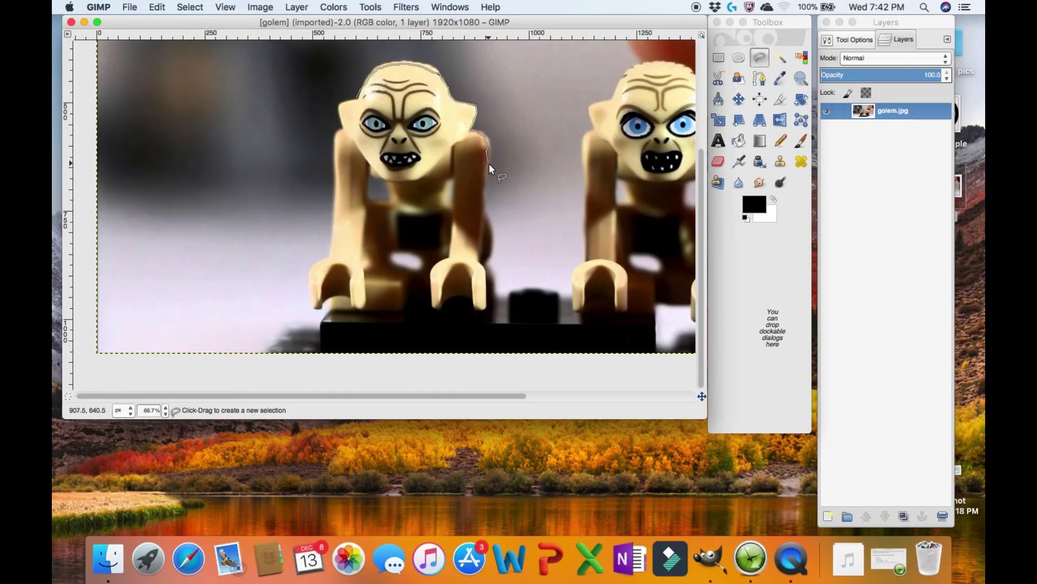
{"action": "left_click", "coordinate": [478, 260]}
{"action": "left_click", "coordinate": [486, 269]}
{"action": "left_click", "coordinate": [486, 306]}
{"action": "mouse_move", "coordinate": [486, 313]}
{"action": "left_mouse_down"}
{"action": "mouse_move", "coordinate": [412, 292]}
{"action": "mouse_move", "coordinate": [407, 310]}
{"action": "mouse_move", "coordinate": [330, 310]}
{"action": "mouse_move", "coordinate": [329, 299]}
{"action": "mouse_move", "coordinate": [321, 308]}
{"action": "mouse_move", "coordinate": [312, 270]}
{"action": "mouse_move", "coordinate": [327, 257]}
{"action": "mouse_move", "coordinate": [332, 220]}
{"action": "left_mouse_up"}
{"action": "mouse_move", "coordinate": [337, 186]}
{"action": "left_mouse_down"}
{"action": "mouse_move", "coordinate": [325, 140]}
{"action": "mouse_move", "coordinate": [356, 99]}
{"action": "left_mouse_up"}
{"action": "key", "text": "Return"}
{"action": "key", "text": "super+z"}
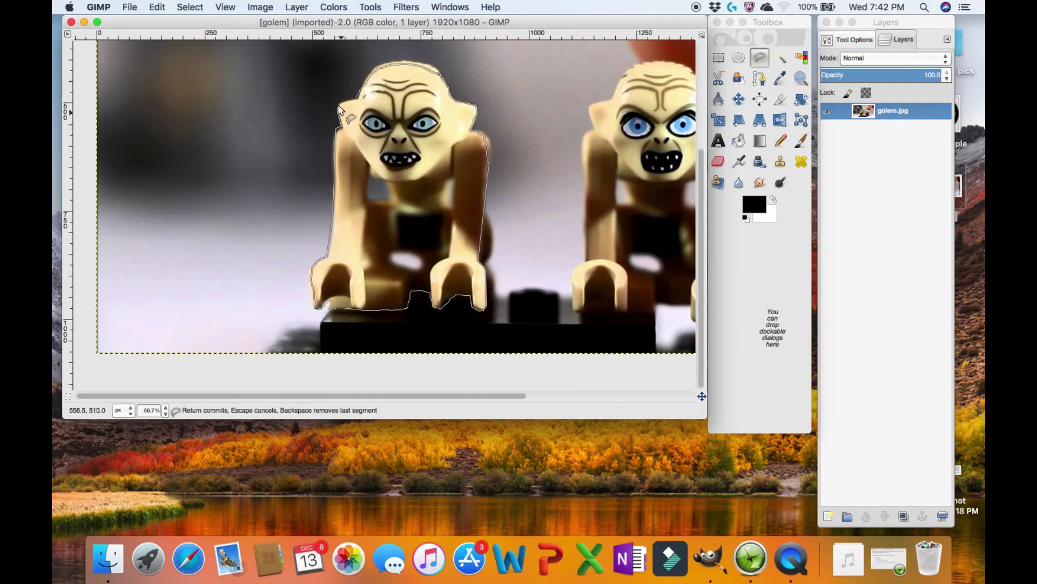
{"action": "key", "text": "Return"}
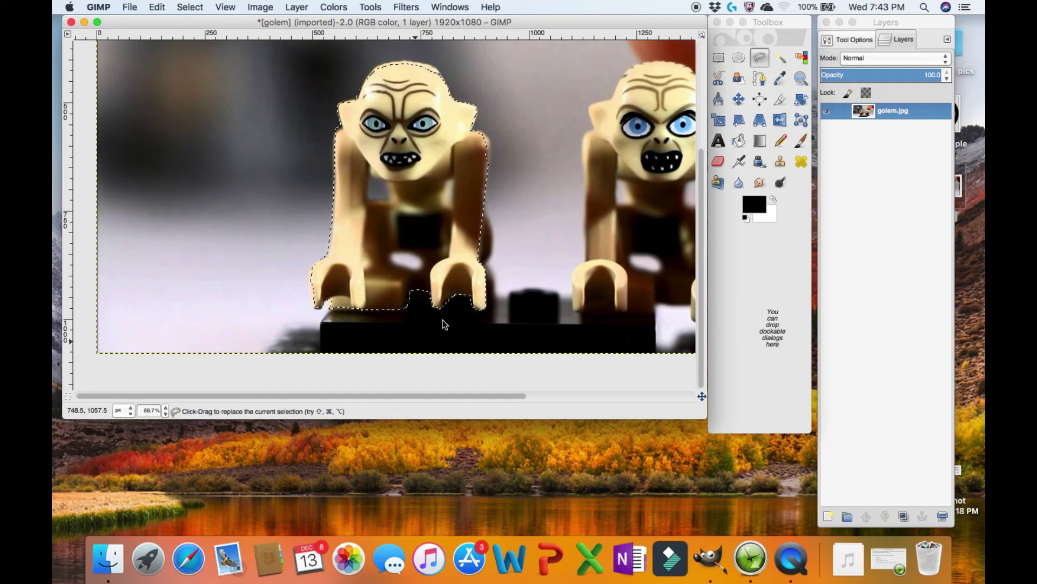
- Subtract the background gaps beside the figure's chest and arm from the selection
{"action": "key", "text": "super"}
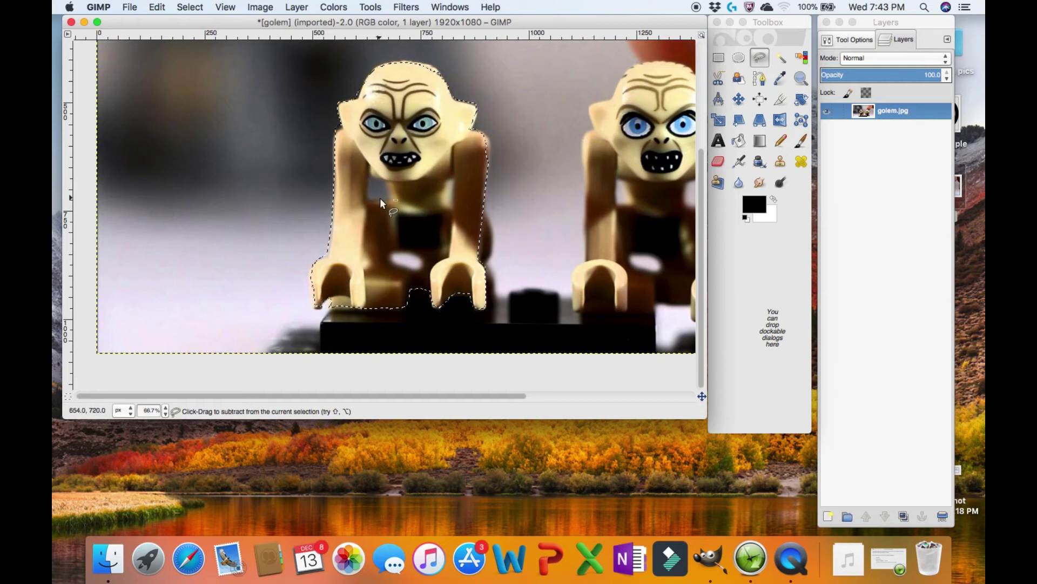
{"action": "mouse_move", "coordinate": [383, 183]}
{"action": "left_mouse_down"}
{"action": "mouse_move", "coordinate": [373, 178]}
{"action": "mouse_move", "coordinate": [372, 200]}
{"action": "mouse_move", "coordinate": [387, 195]}
{"action": "mouse_move", "coordinate": [385, 184]}
{"action": "left_mouse_up"}
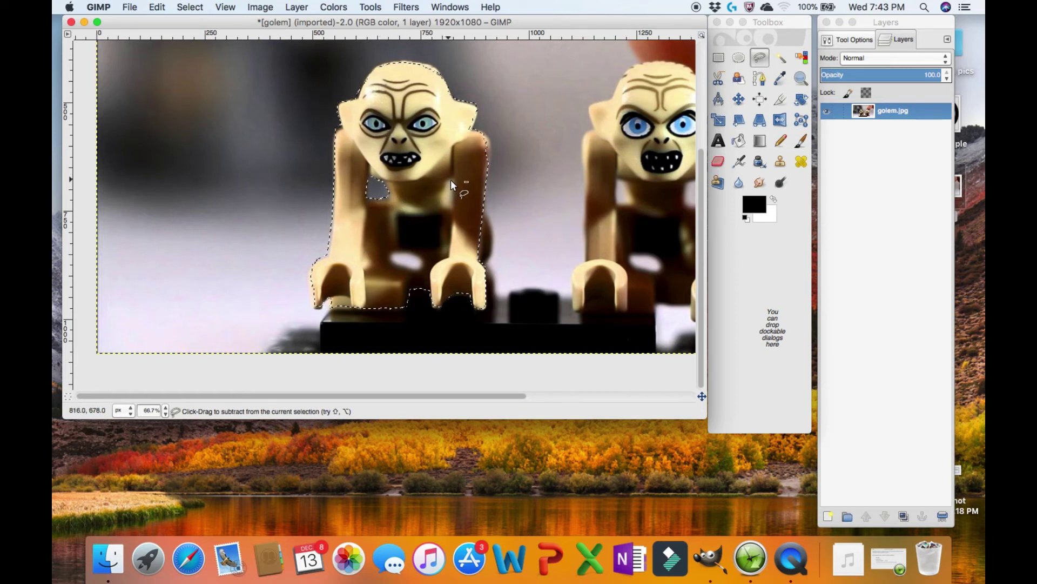
{"action": "mouse_move", "coordinate": [454, 193]}
{"action": "left_mouse_down"}
{"action": "mouse_move", "coordinate": [453, 208]}
{"action": "mouse_move", "coordinate": [452, 189]}
{"action": "left_mouse_up"}
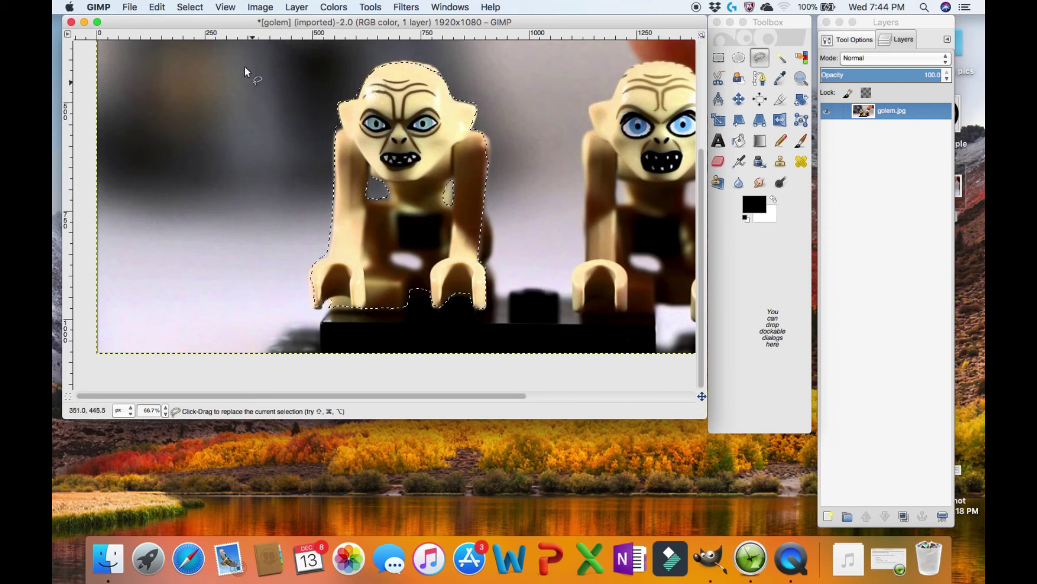
- Invert the selection and cut away the background around the left golem
{"action": "left_click", "coordinate": [198, 11]}
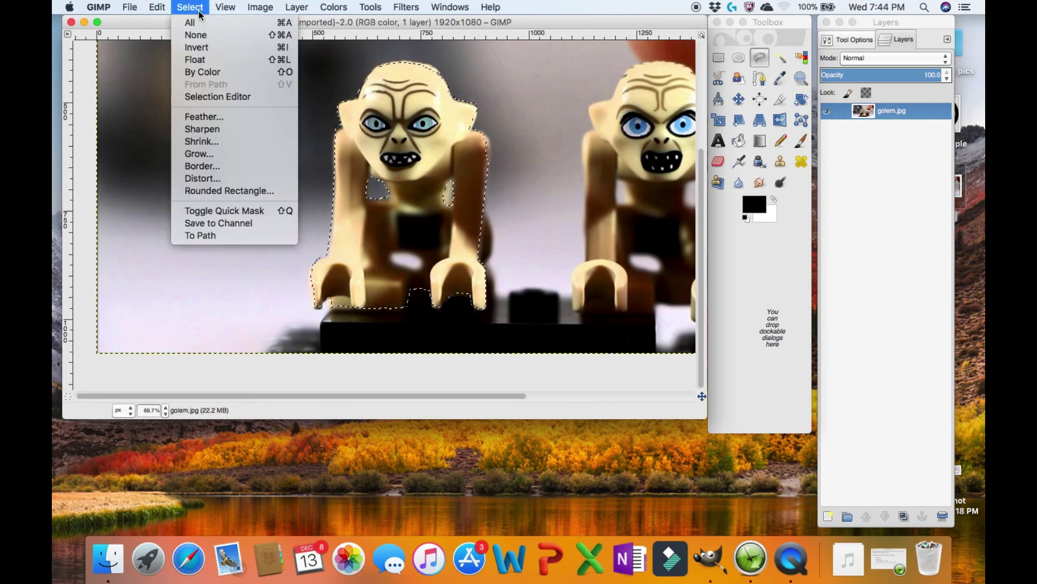
{"action": "left_click", "coordinate": [199, 47]}
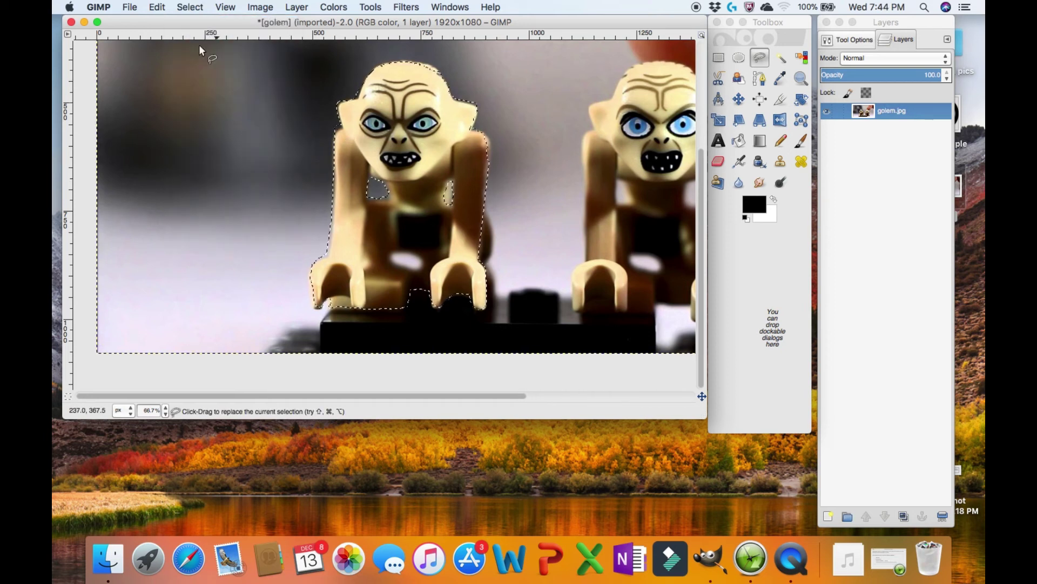
{"action": "scroll", "coordinate": [310, 123], "scroll_direction": "up", "scroll_amount": 1}
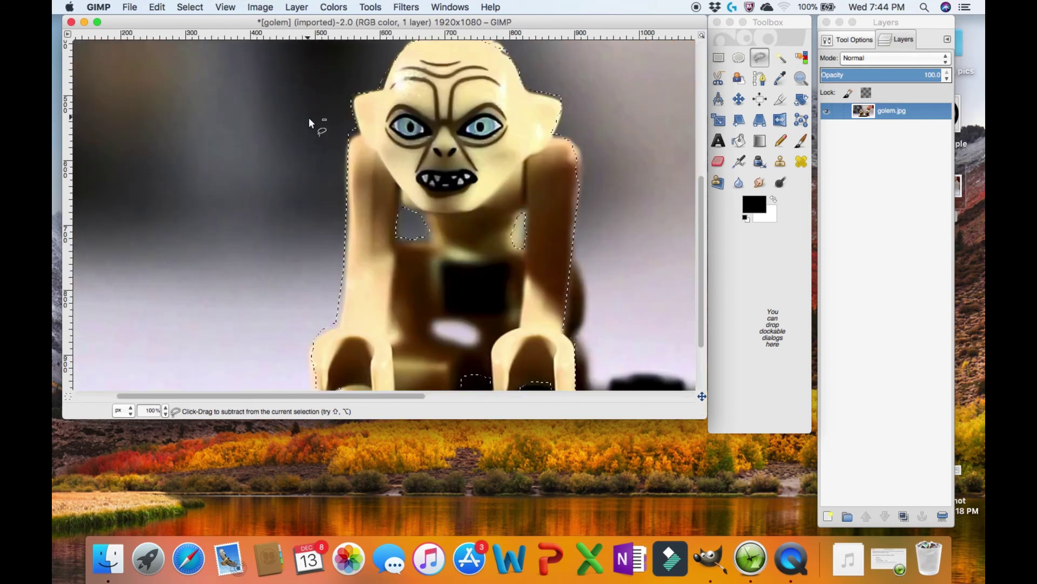
{"action": "scroll", "coordinate": [309, 123], "scroll_direction": "down", "scroll_amount": 3}
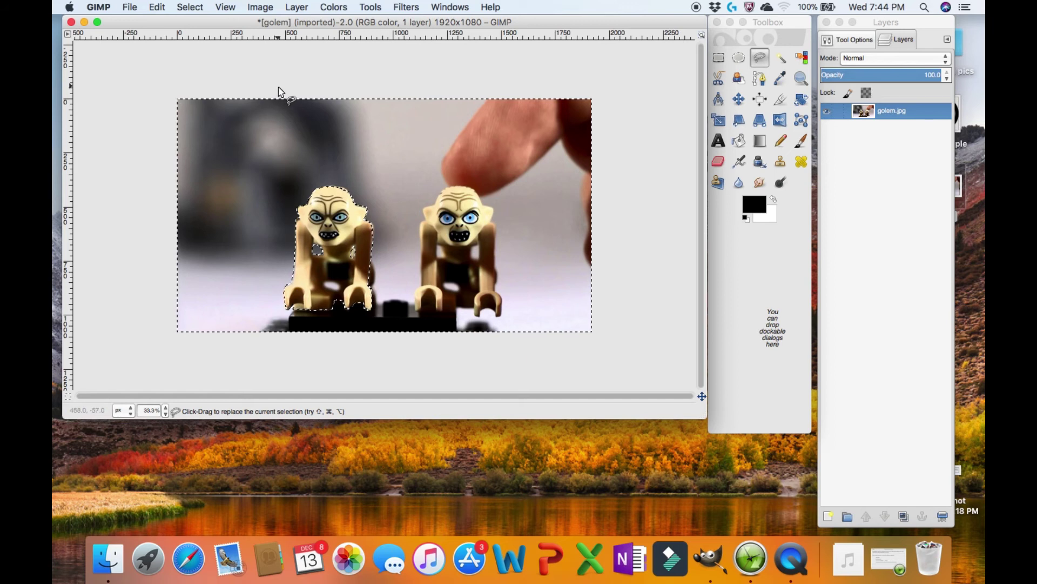
{"action": "key", "text": "super+x"}
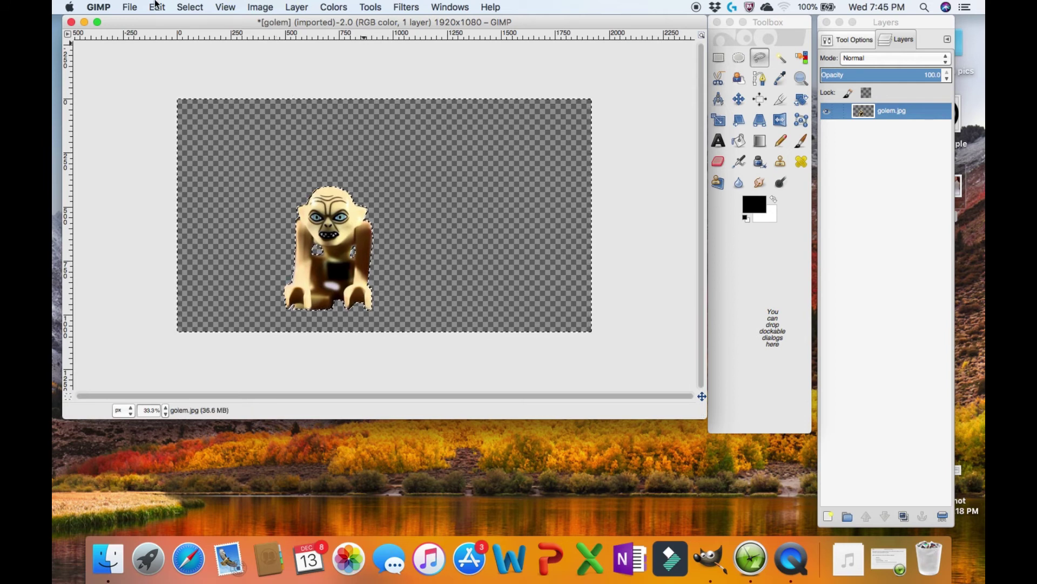
- Export the image as 'transparent logo' in PNG format, confirming the PNG options
{"action": "left_click", "coordinate": [129, 7]}
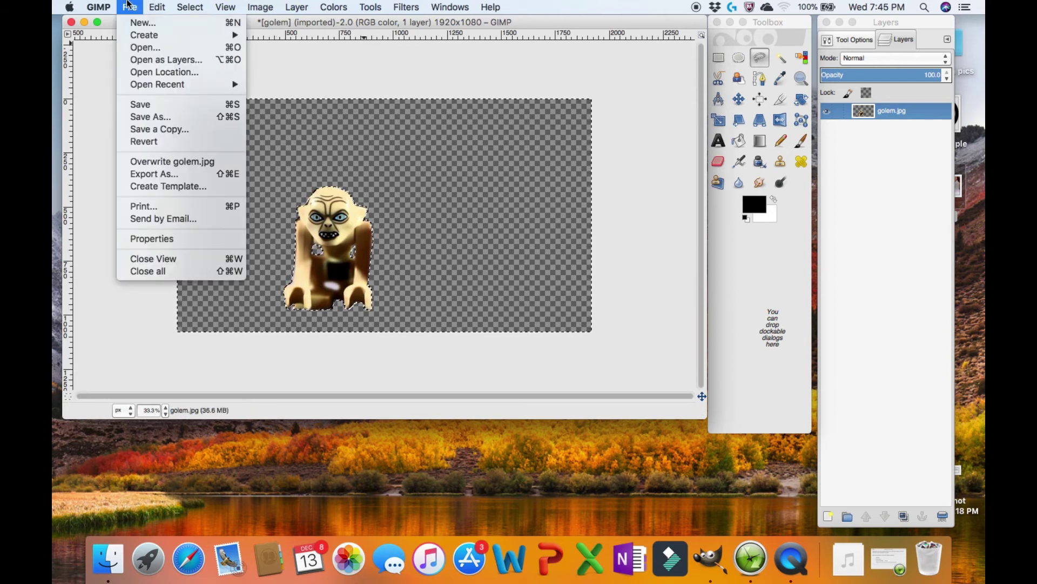
{"action": "left_click", "coordinate": [147, 174]}
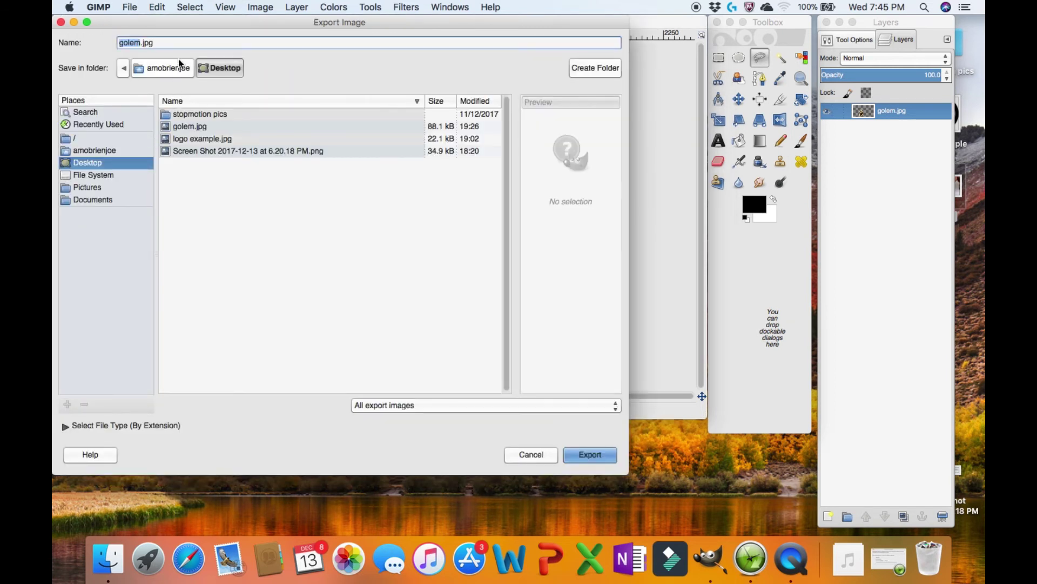
{"action": "type", "text": "transparen"}
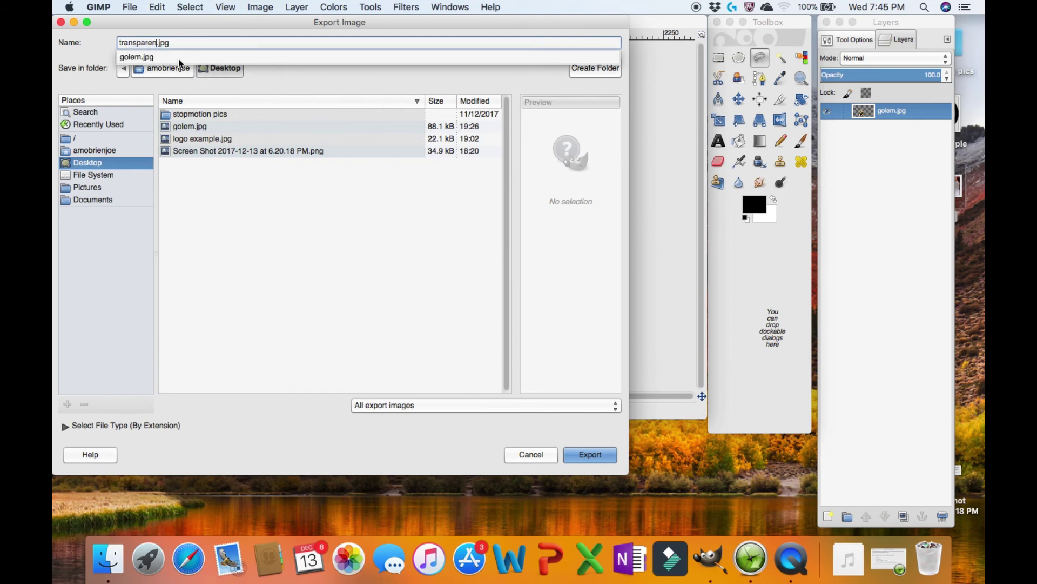
{"action": "type", "text": "t logo"}
{"action": "left_click", "coordinate": [135, 426]}
{"action": "left_click", "coordinate": [135, 426]}
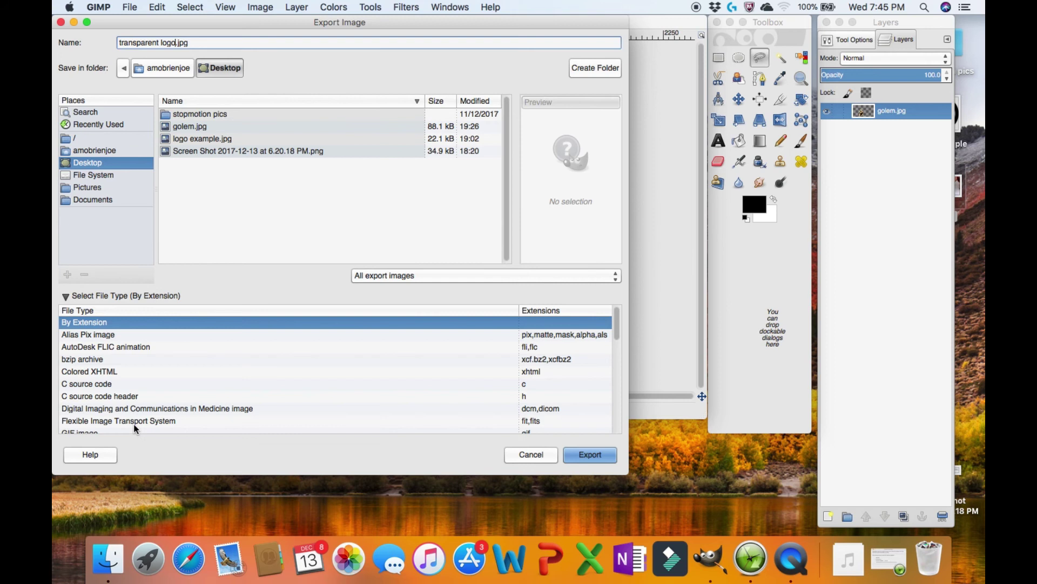
{"action": "scroll", "coordinate": [139, 412], "scroll_direction": "down", "scroll_amount": 1}
{"action": "scroll", "coordinate": [139, 411], "scroll_direction": "down", "scroll_amount": 5}
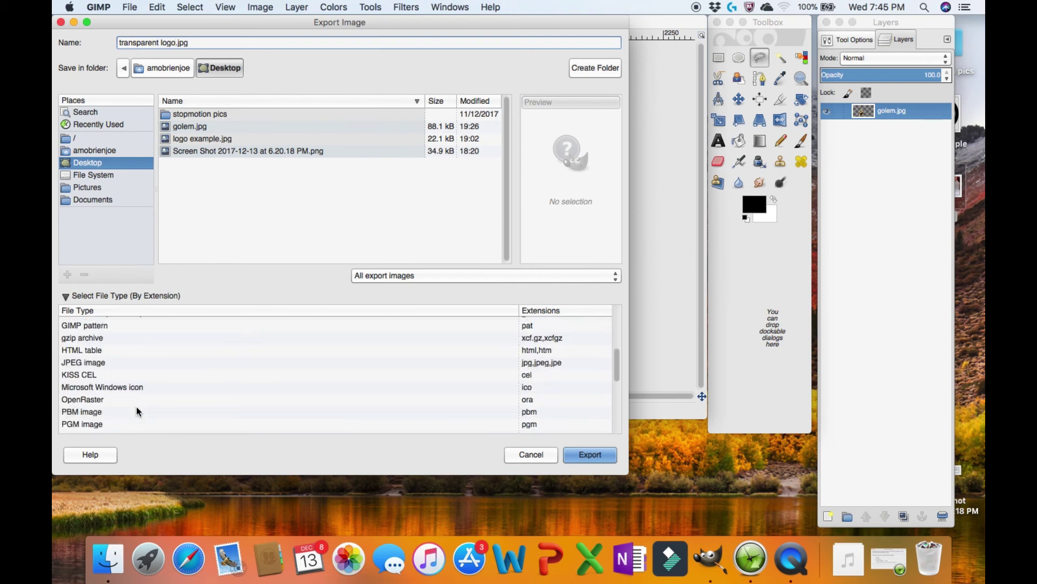
{"action": "left_click", "coordinate": [116, 410]}
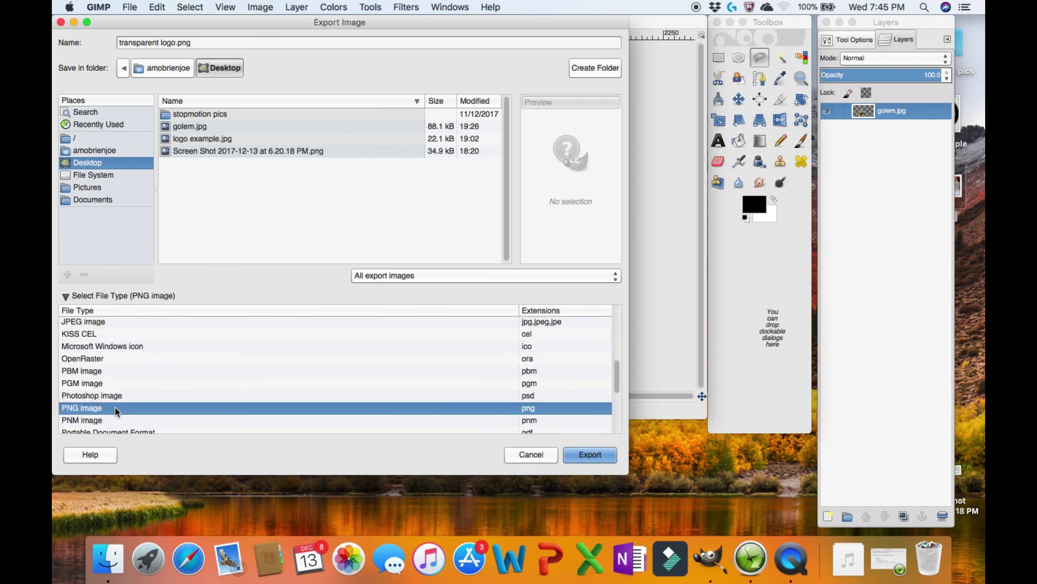
{"action": "left_click", "coordinate": [597, 458]}
{"action": "left_click", "coordinate": [593, 388]}
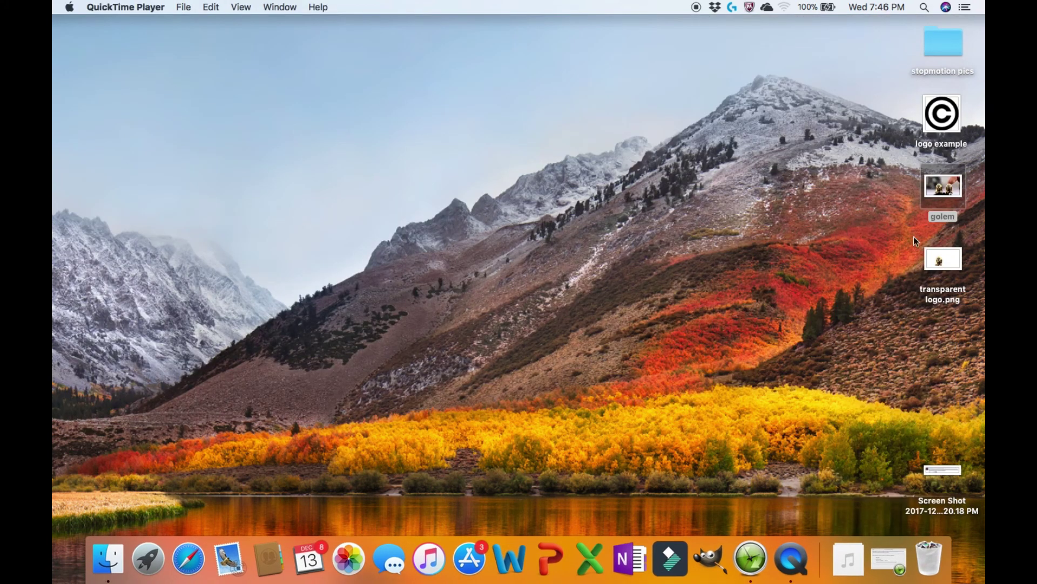
{"action": "double_click", "coordinate": [946, 261]}
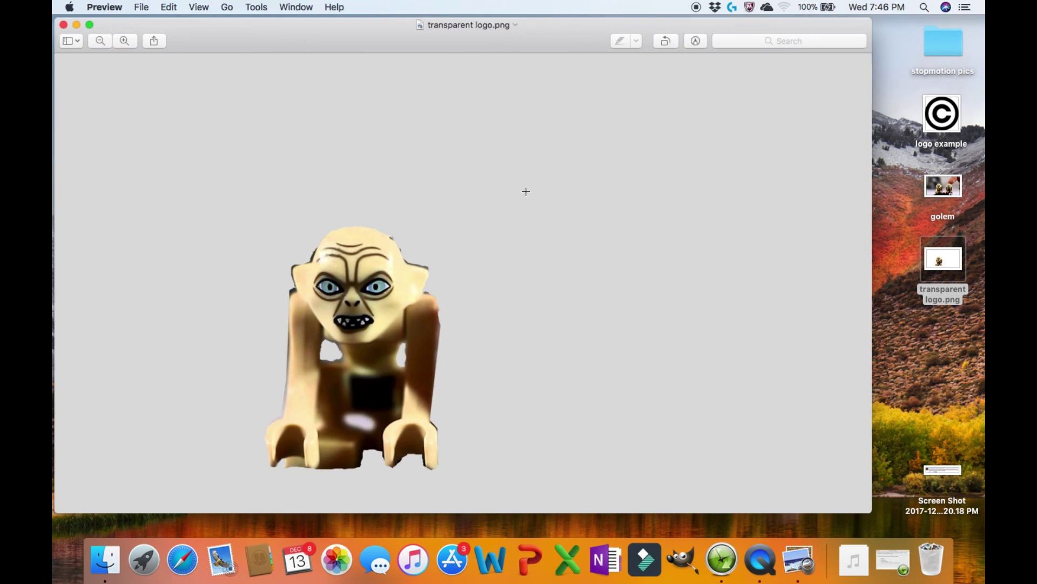
{"action": "key", "text": "super+q"}
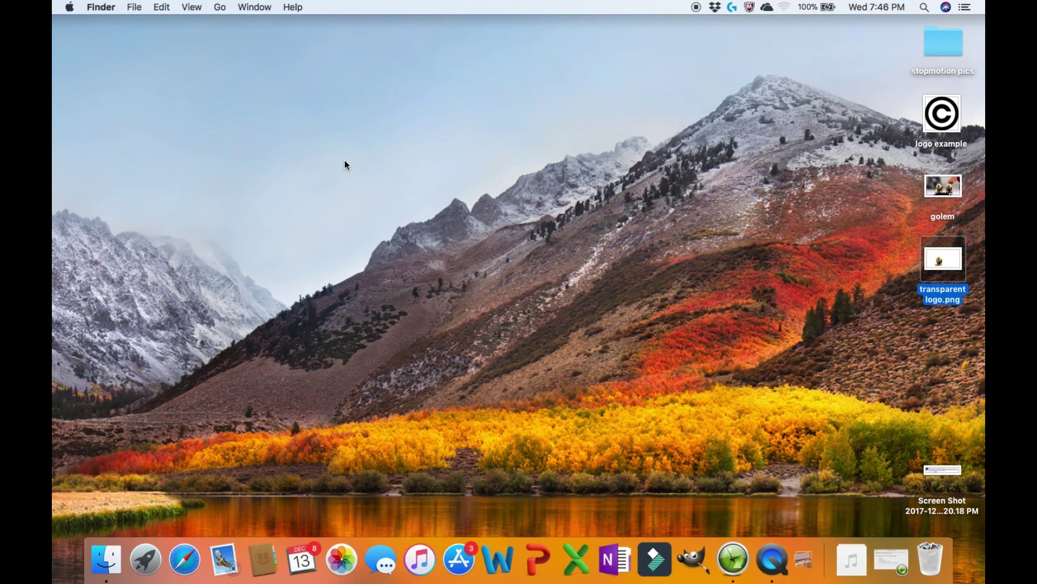